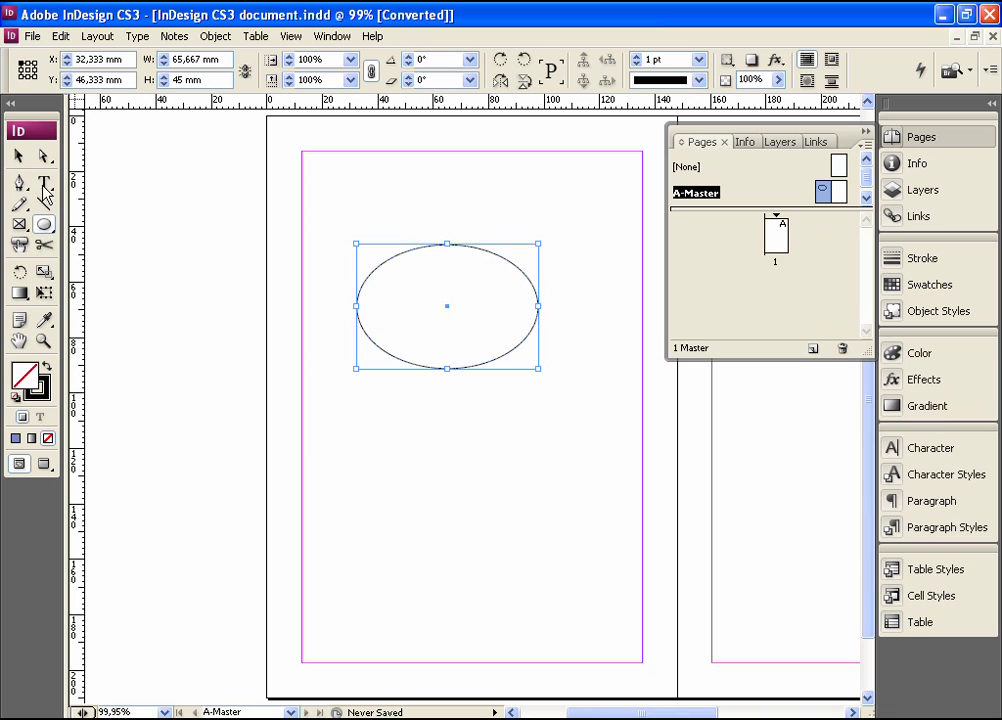
- Add a text frame about 105 × 43 mm below the ellipse on the left A-Master page, containing "Какой-то текст"
drag(329, 425, 620, 541)
text(Какой-то текст)
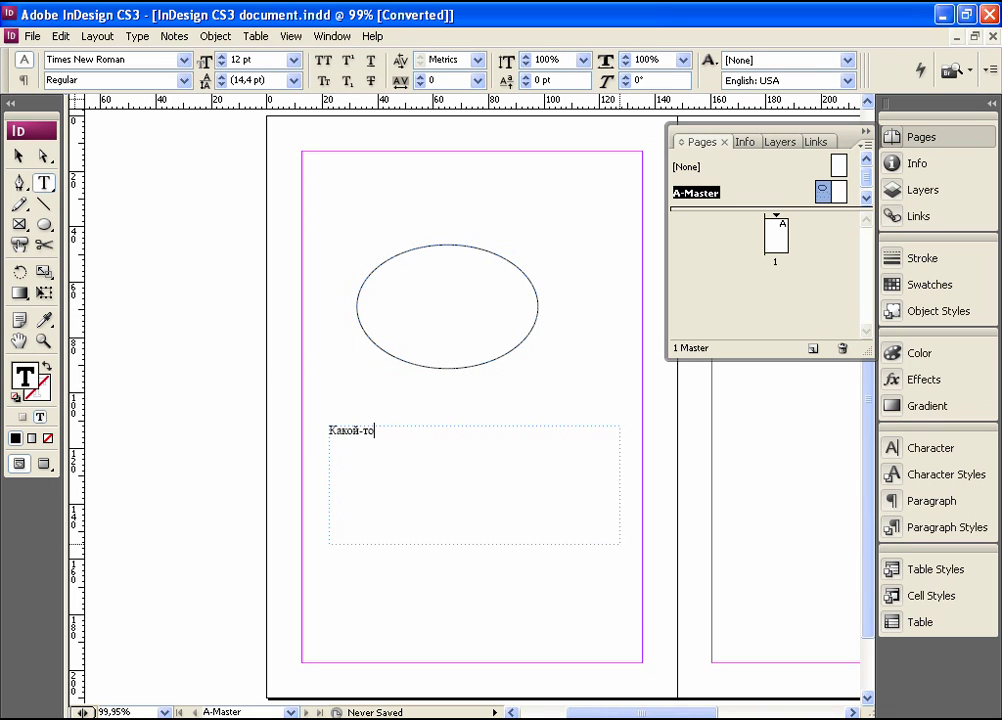
click(18, 155)
click(212, 305)
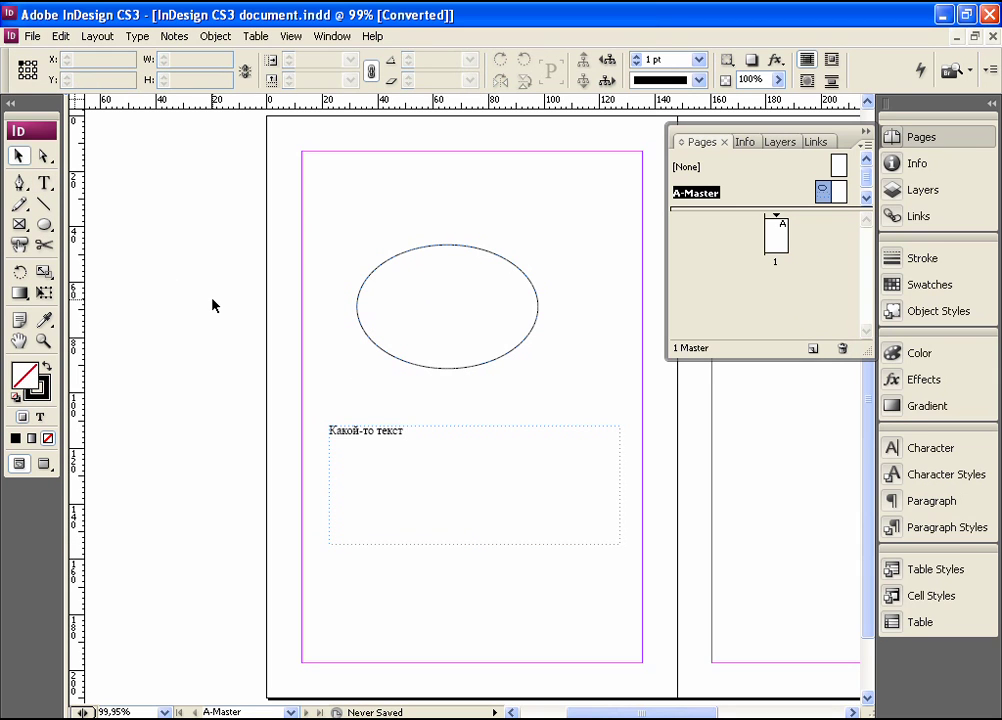
- Duplicate the ellipse and the text frame onto the right page of the A-Master spread
key(ctrl+alt+0)
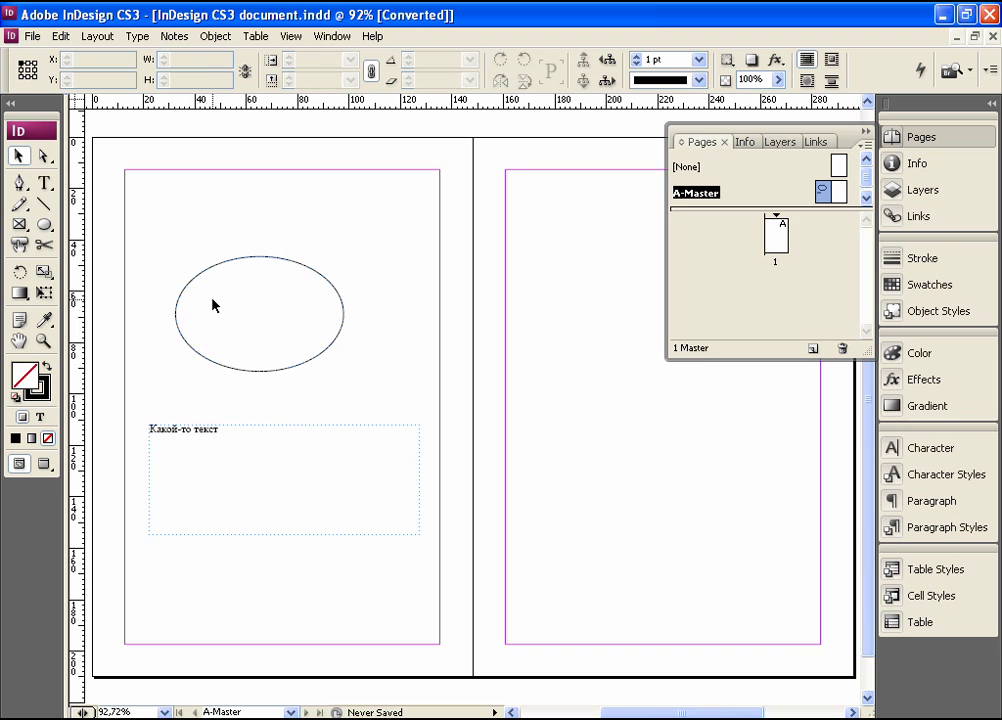
drag(107, 221, 427, 567)
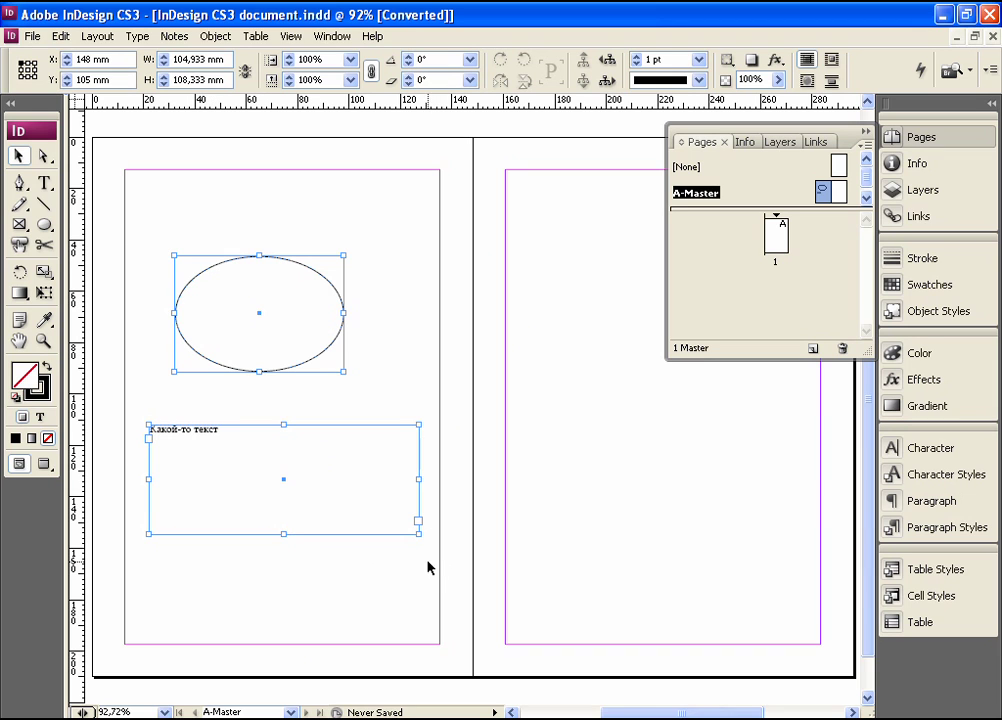
drag(192, 499, 572, 501)
click(466, 588)
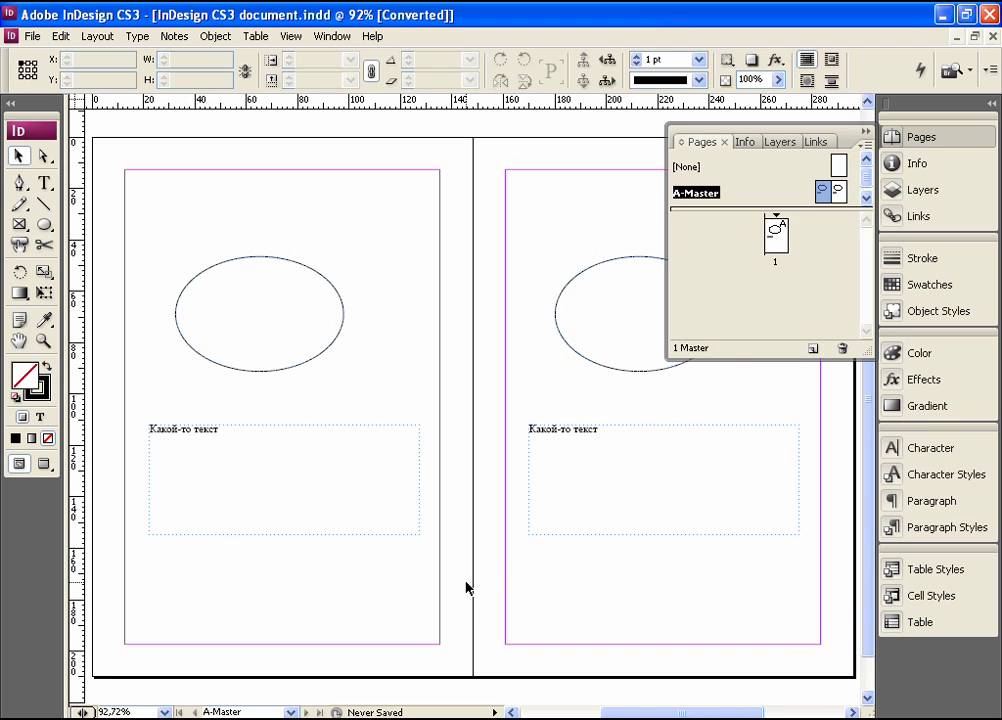
- Insert 5 pages based on A-Master after page 1, and apply the [None] master to page 2
double_click(776, 238)
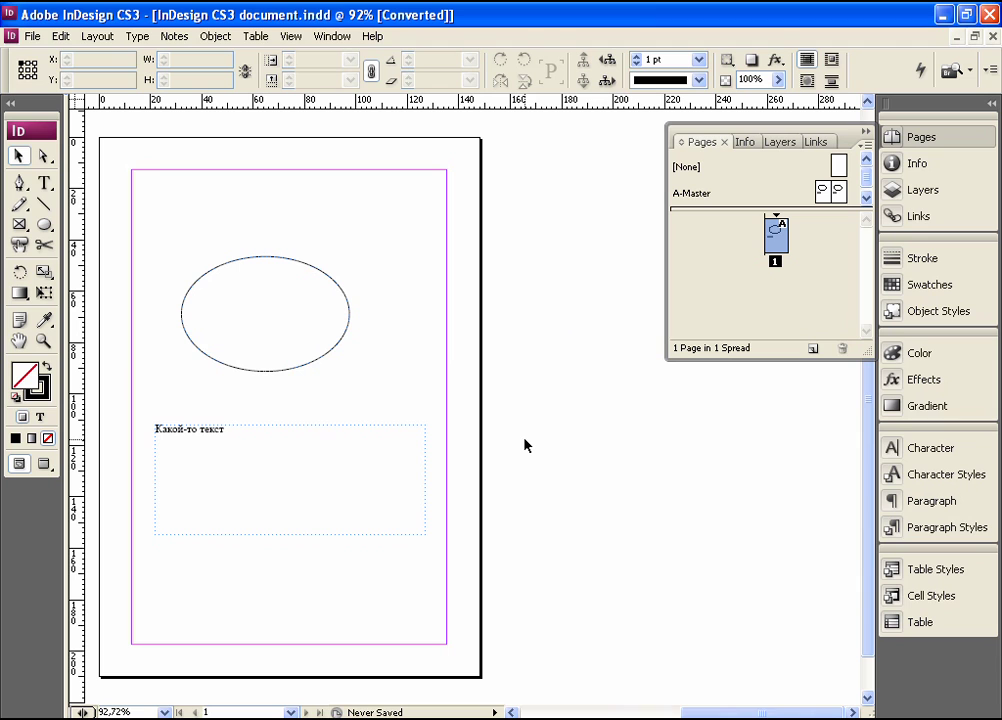
click(862, 145)
click(843, 150)
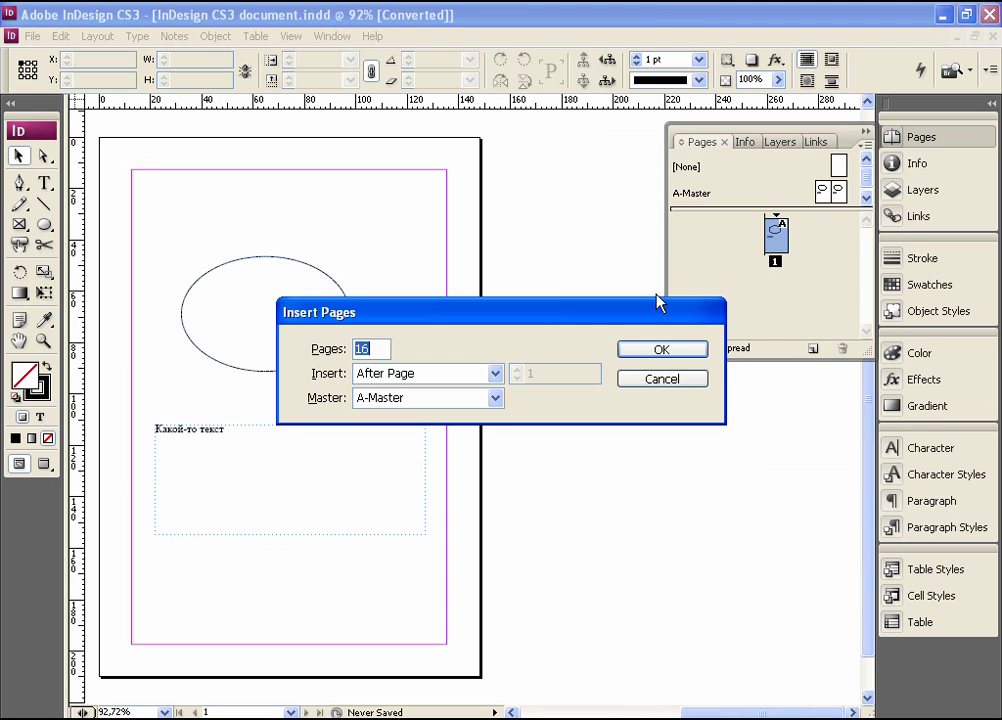
text(5)
click(660, 352)
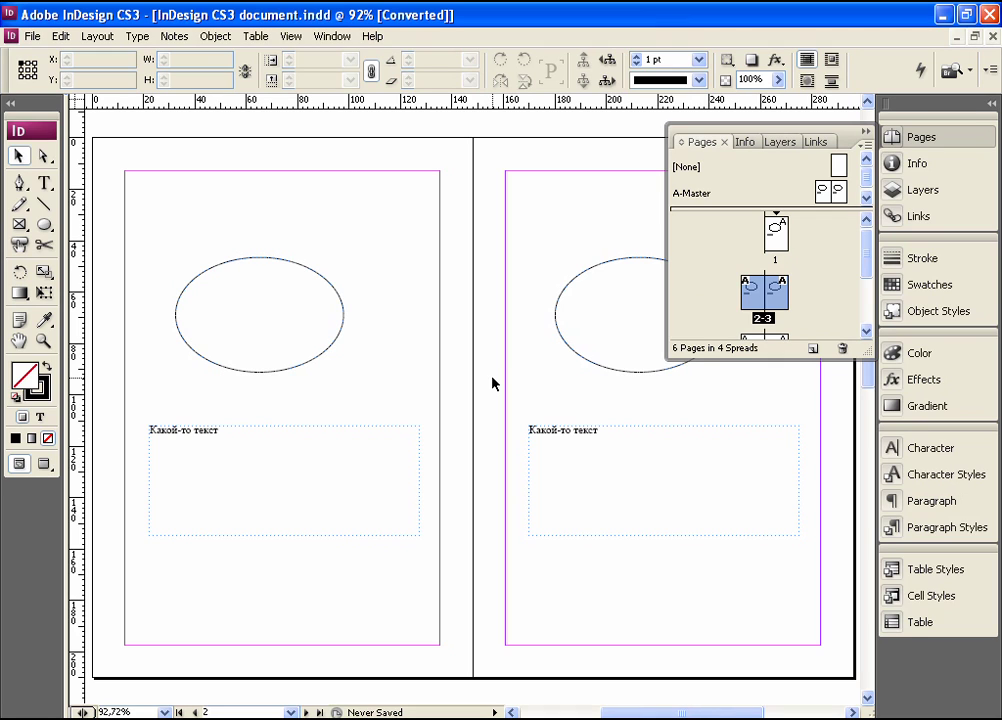
drag(838, 166, 752, 292)
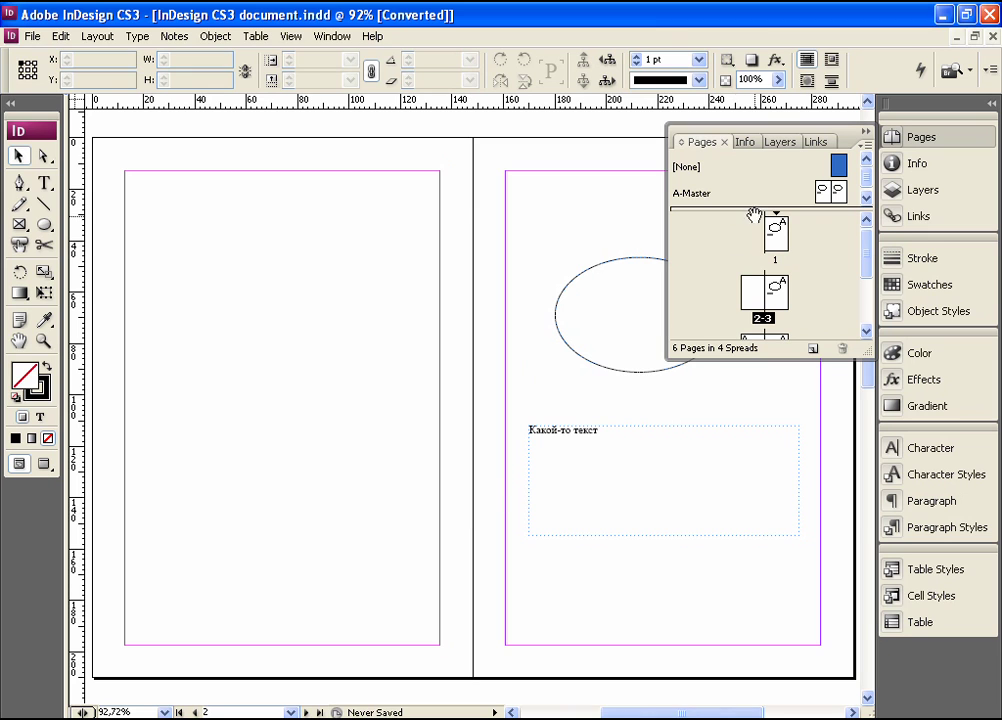
- Create a two-page master with prefix B, named Master2 and based on no other master
click(866, 144)
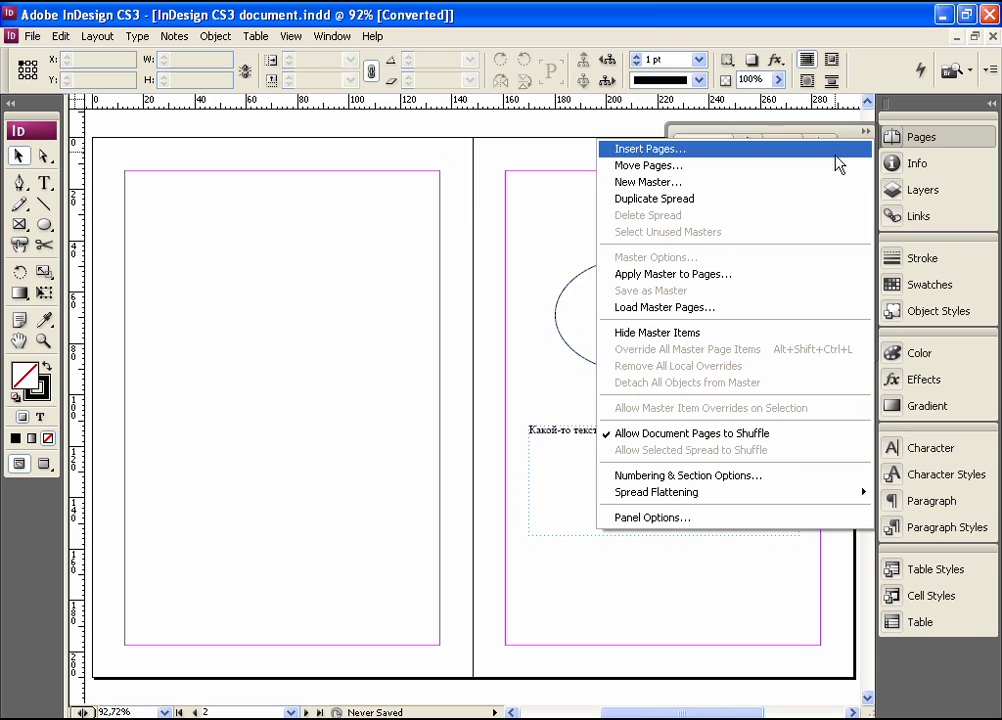
click(794, 183)
click(475, 340)
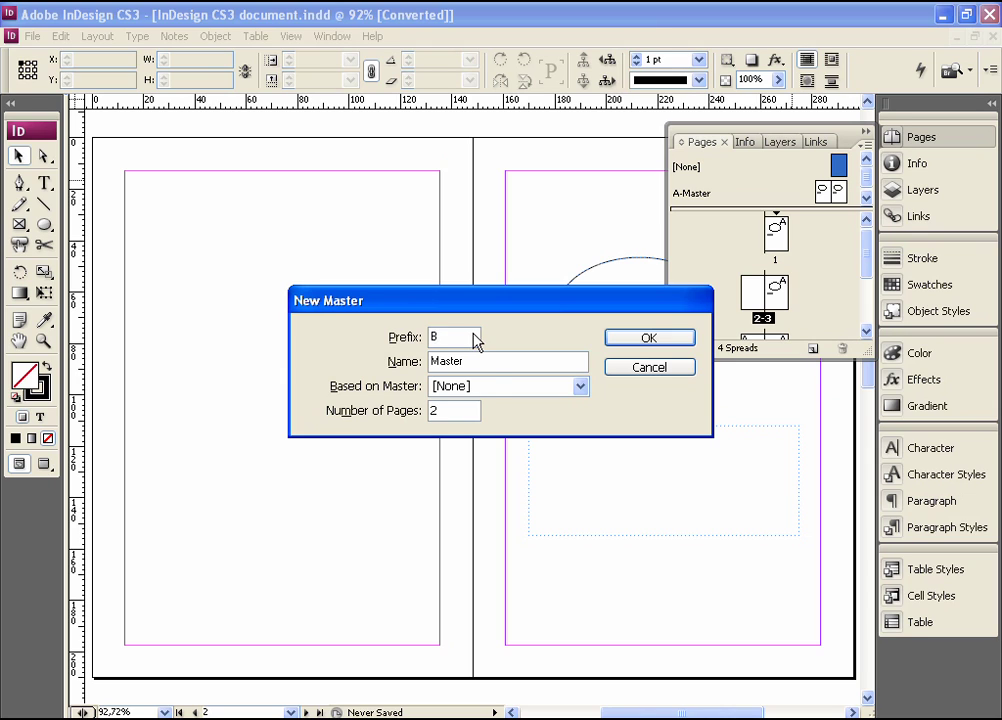
click(484, 361)
text(2)
click(582, 388)
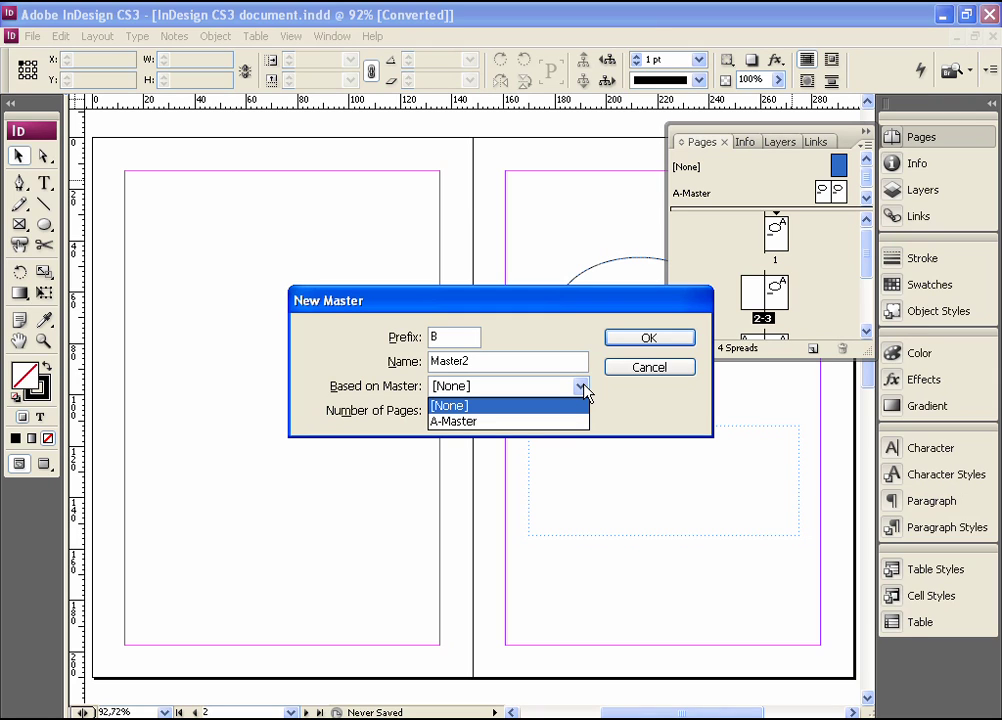
click(582, 388)
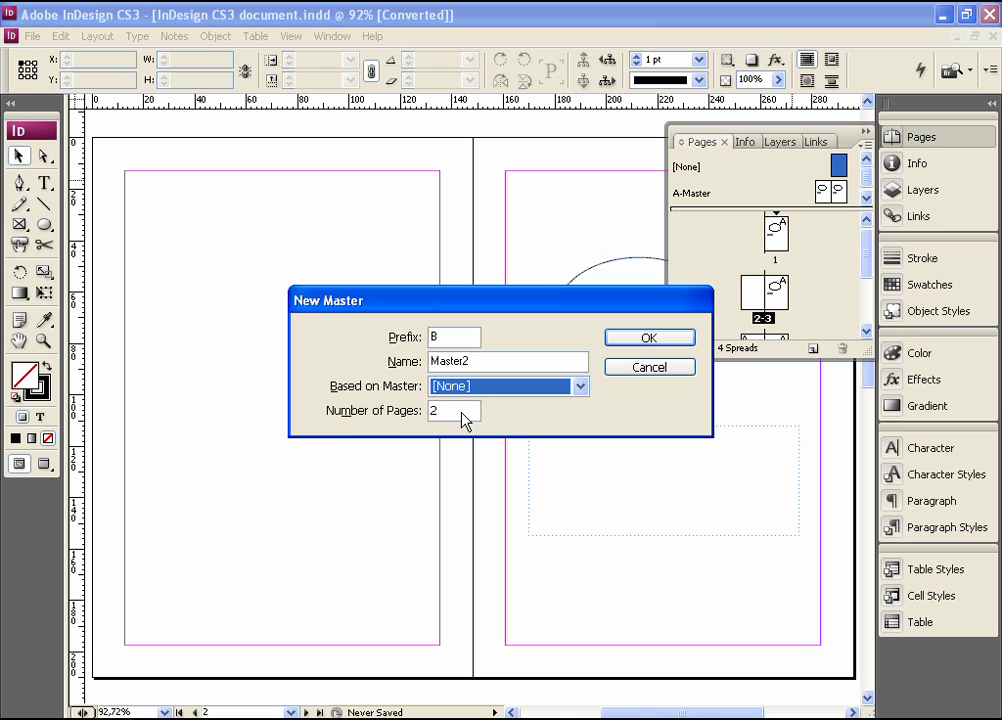
click(660, 338)
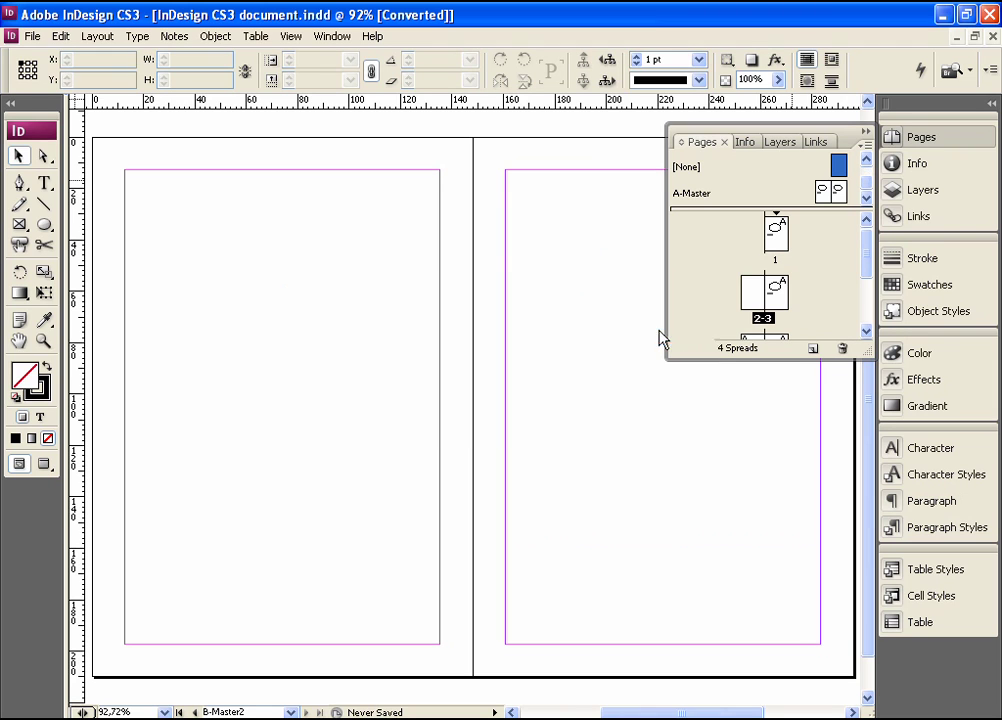
- Draw a circle and an overlapping hexagon about 72 × 71 mm on the left page of B-Master2
click(45, 228)
drag(176, 239, 337, 396)
drag(45, 228, 112, 264)
drag(233, 334, 417, 514)
click(19, 157)
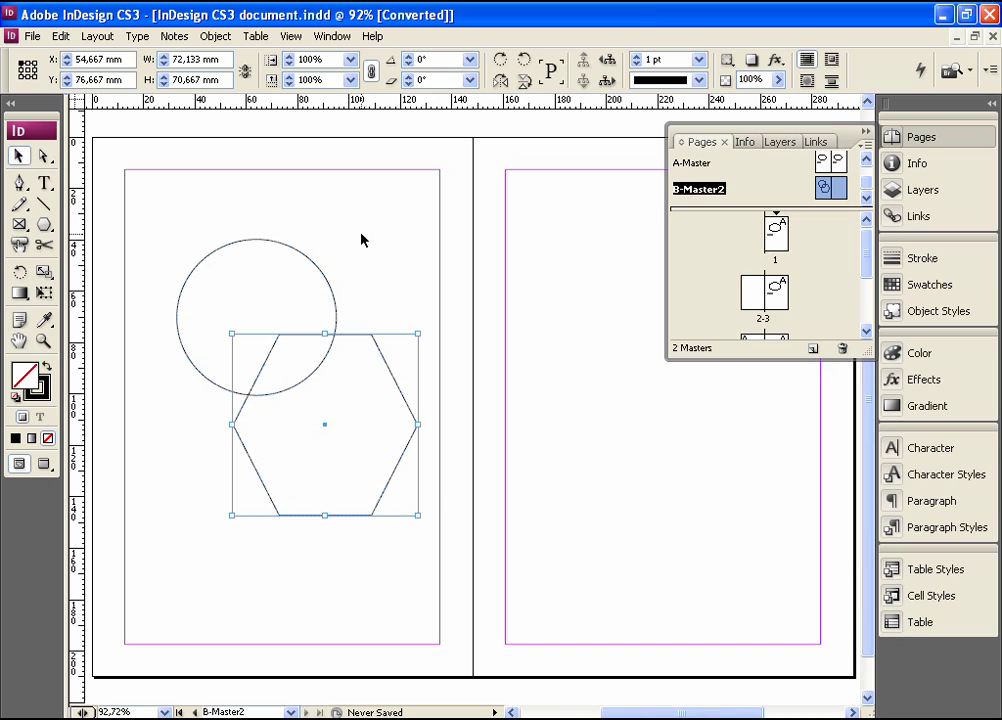
click(363, 240)
- Apply the left page of B-Master2 to page 2 and try to select its master items there
click(757, 305)
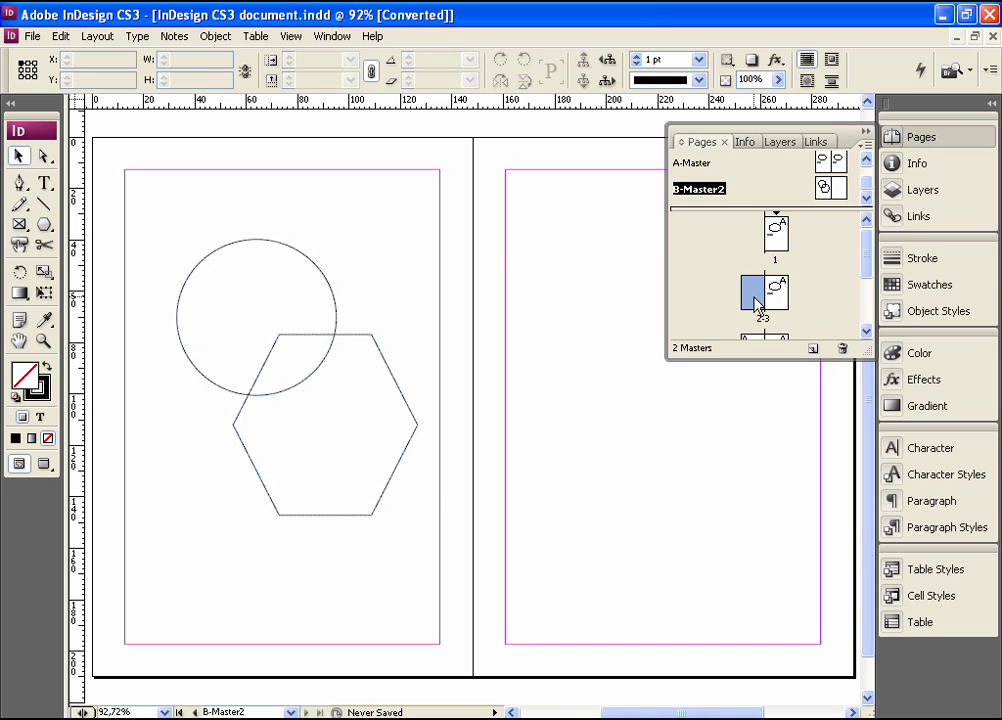
double_click(757, 305)
drag(823, 189, 752, 297)
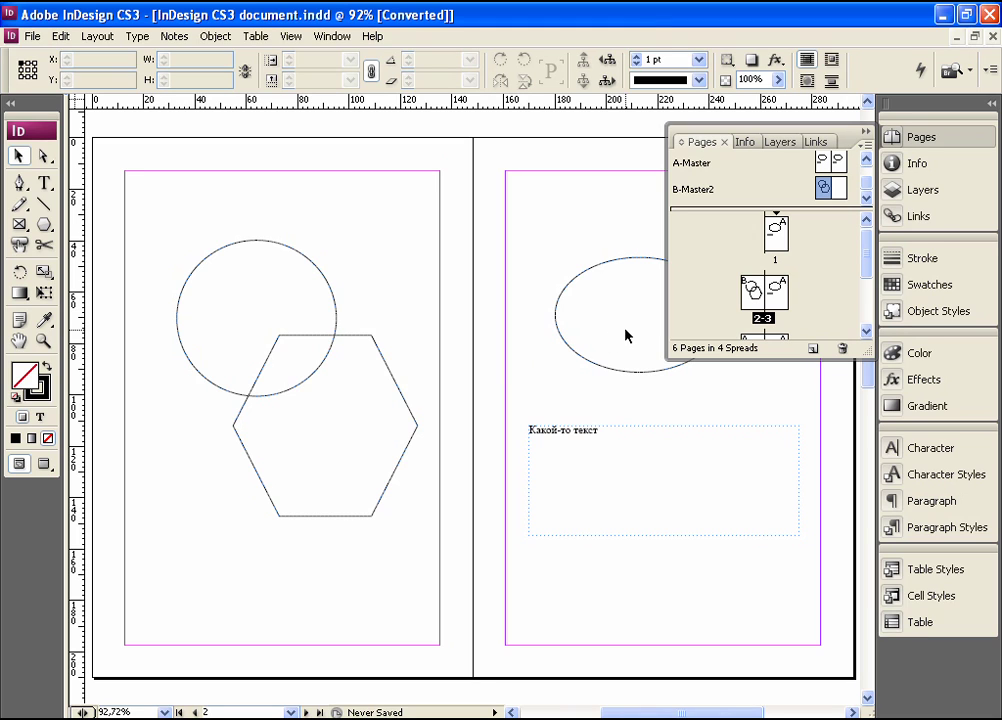
drag(161, 213, 435, 580)
- Replace the text in the left A-Master page's frame with "Страница 35"
double_click(824, 164)
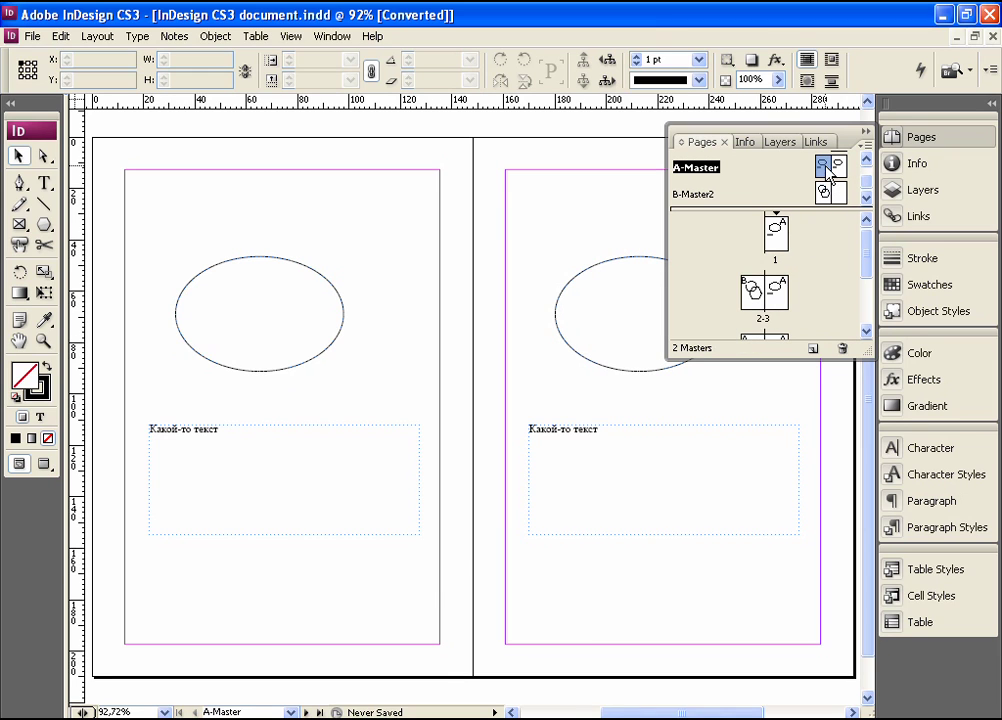
click(44, 182)
drag(220, 428, 139, 426)
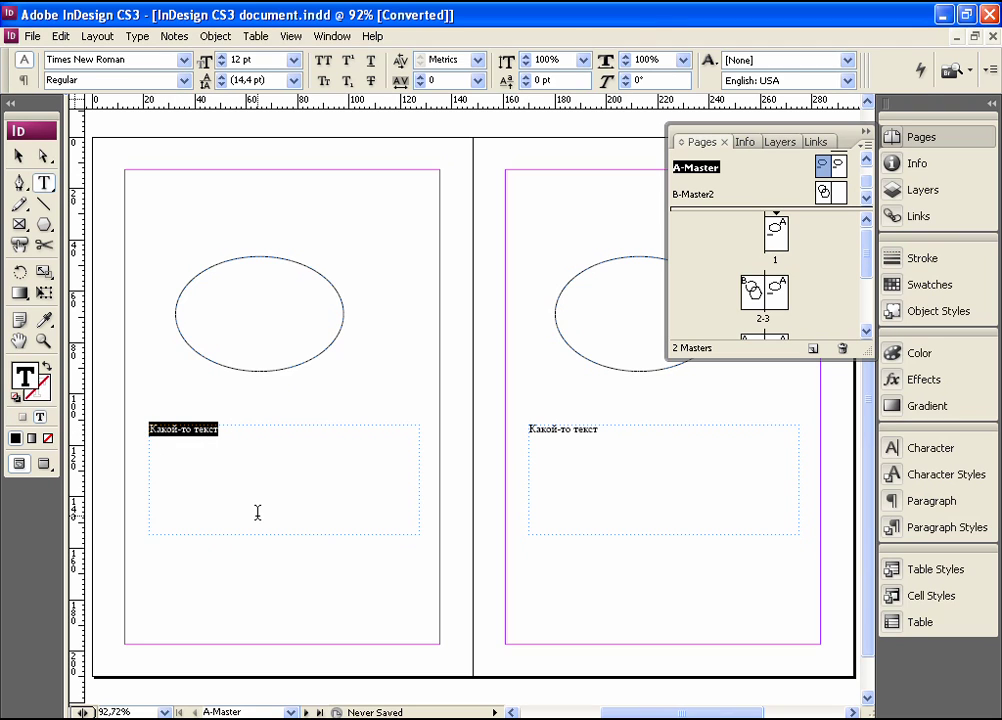
text(Страница 356)
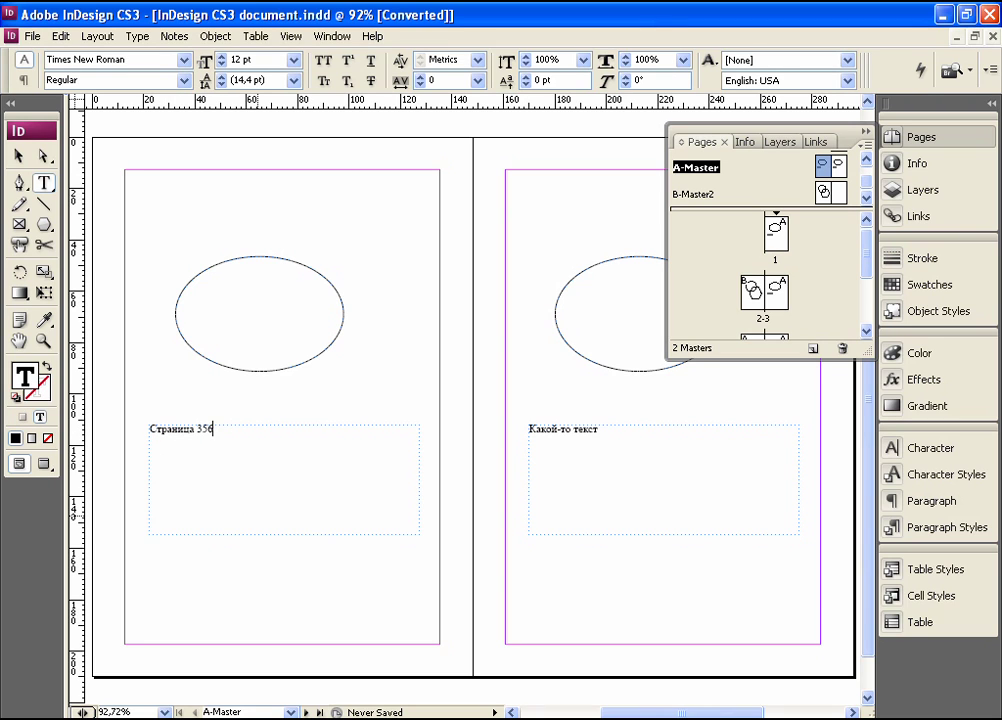
key(BackSpace)
- Copy the whole "Страница 35" text and set its font size to 36 pt
key(ctrl+a)
key(ctrl+c)
click(293, 60)
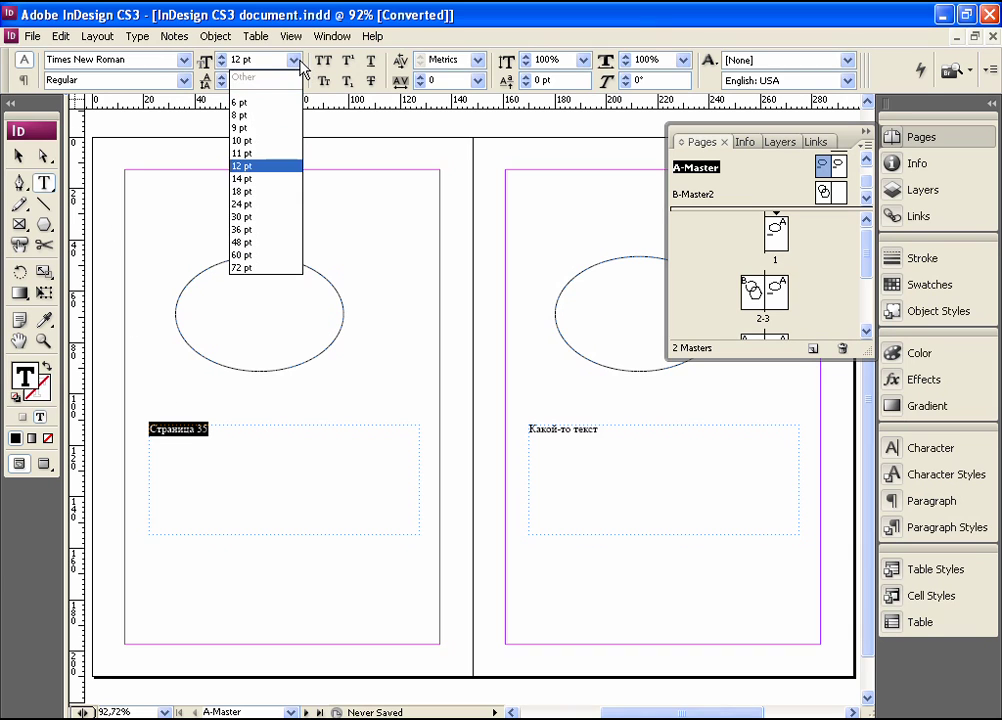
click(271, 230)
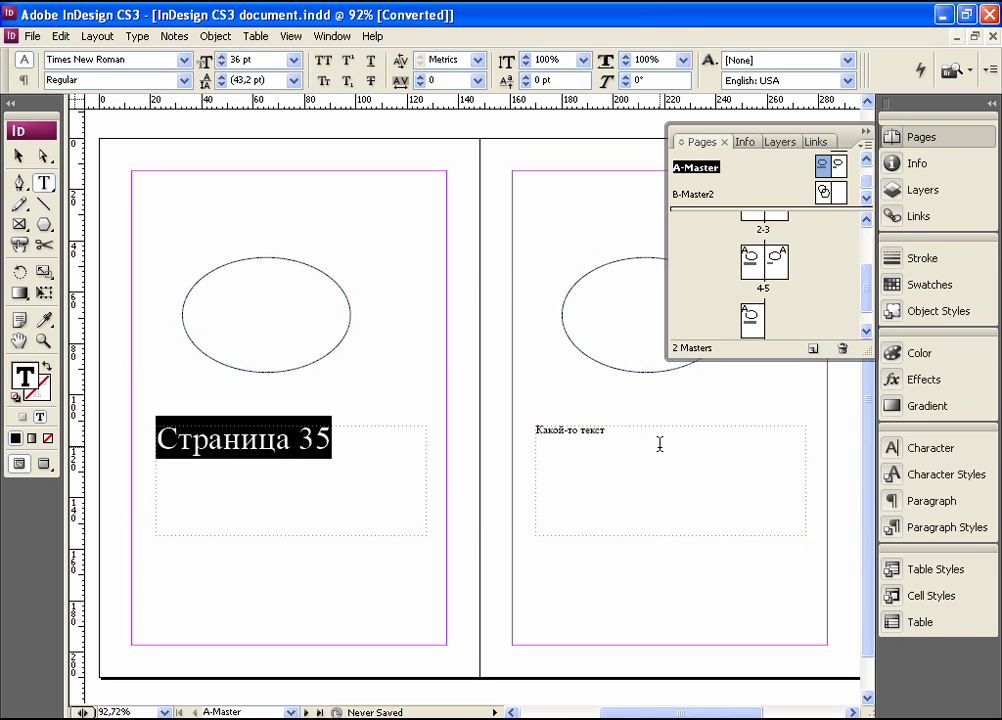
- Paste "Страница 35" over the text on the right A-Master page and check page 5
drag(662, 447, 527, 432)
key(ctrl+v)
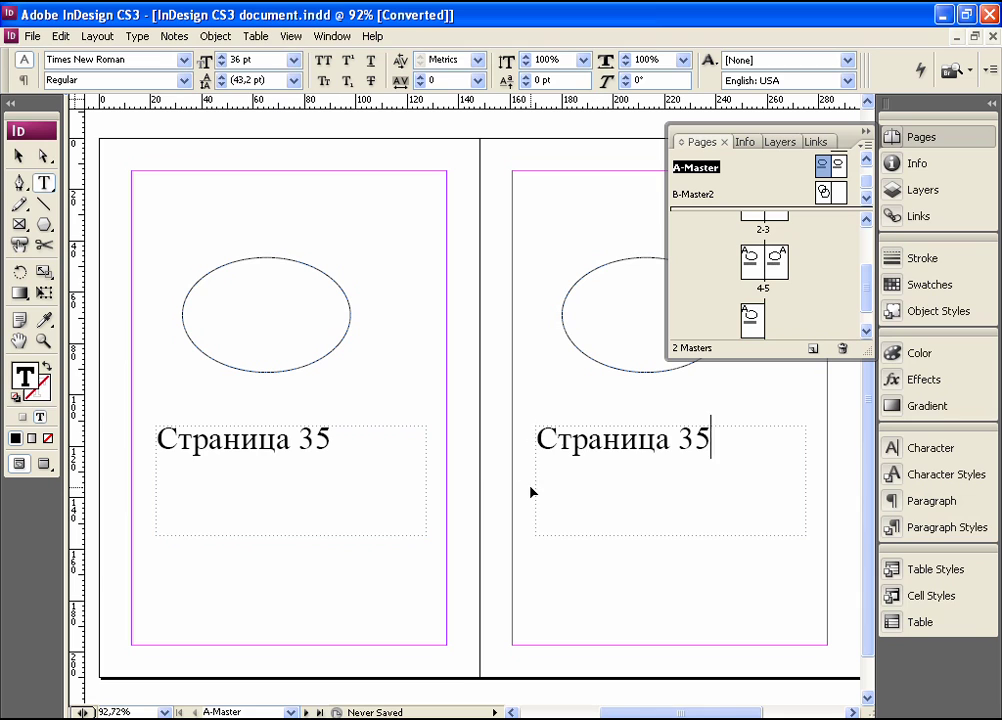
click(18, 156)
click(414, 280)
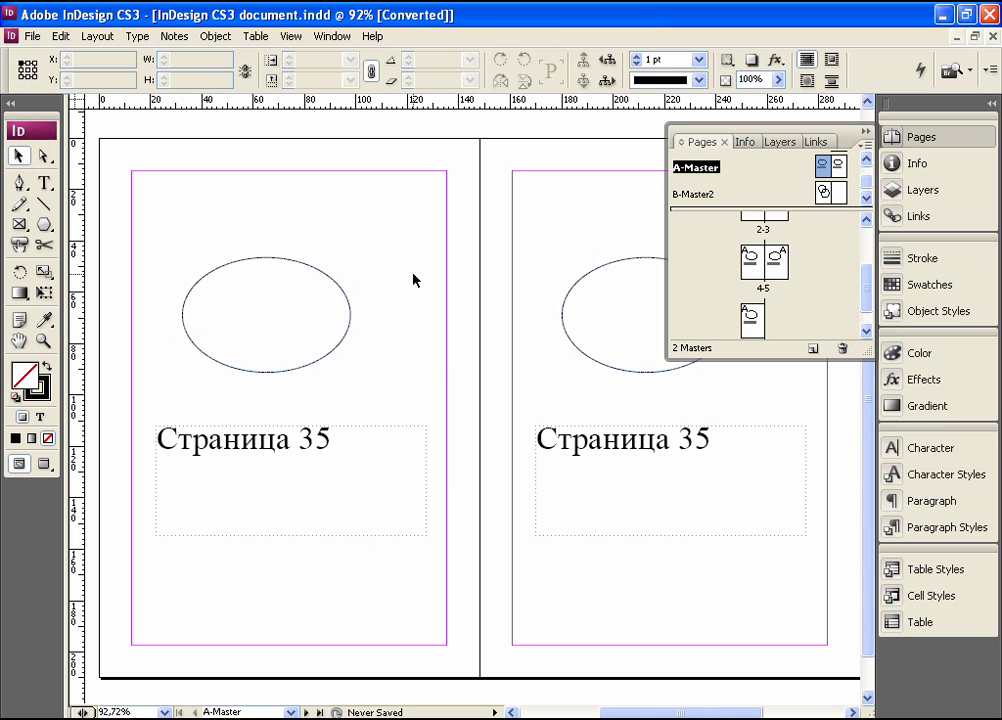
double_click(783, 277)
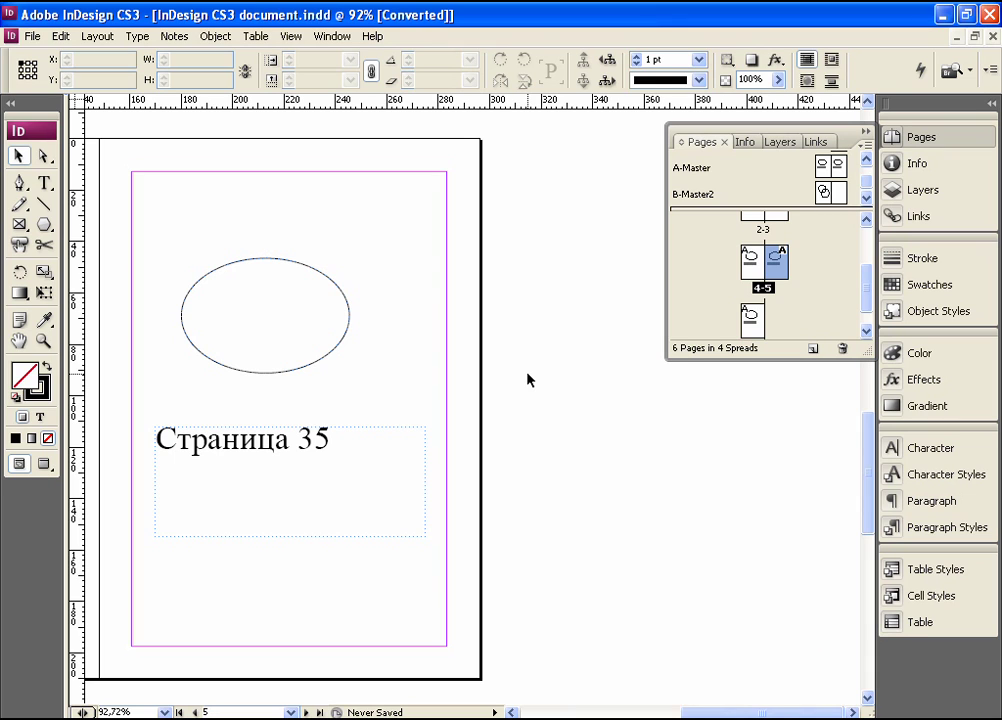
- Replace the number 35 on the right A-Master page with a Current Page Number marker
double_click(838, 166)
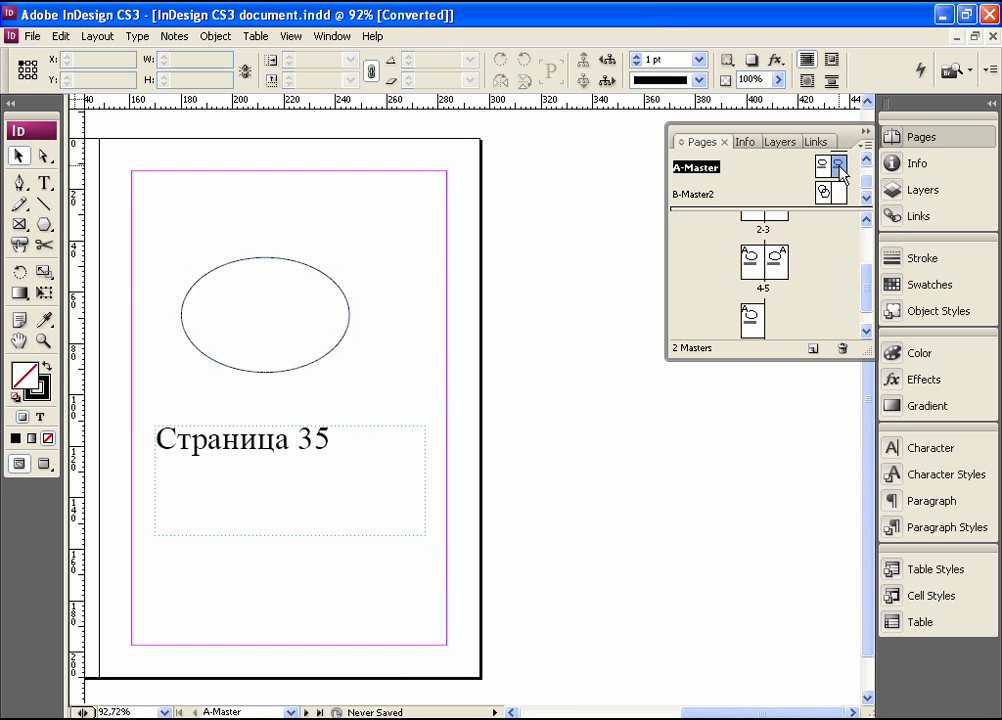
click(44, 182)
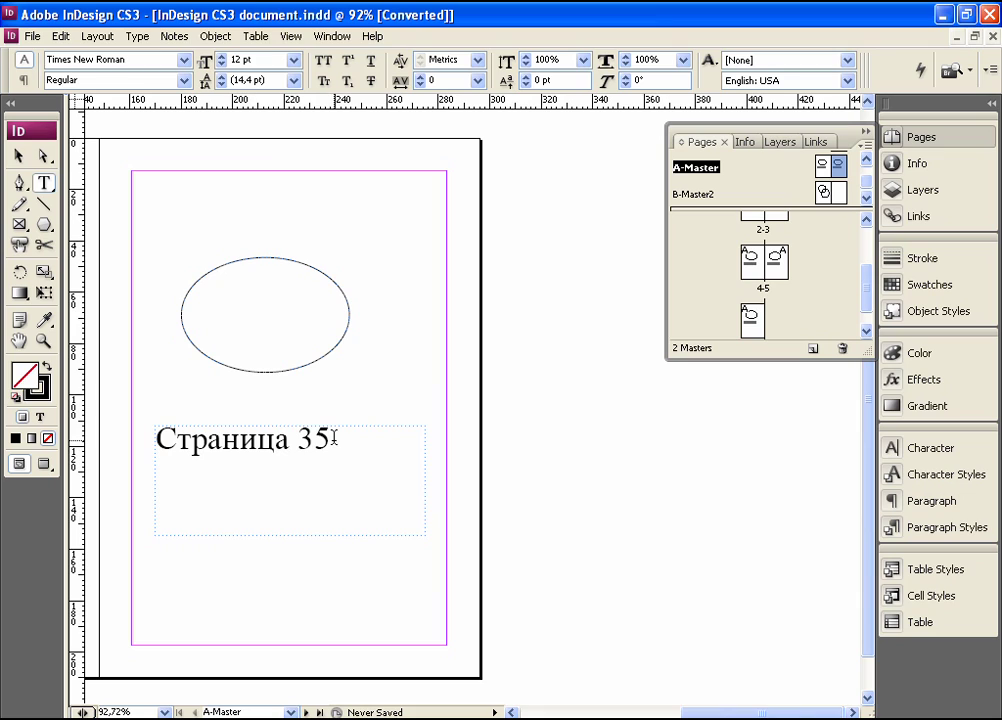
drag(332, 440, 300, 440)
click(139, 37)
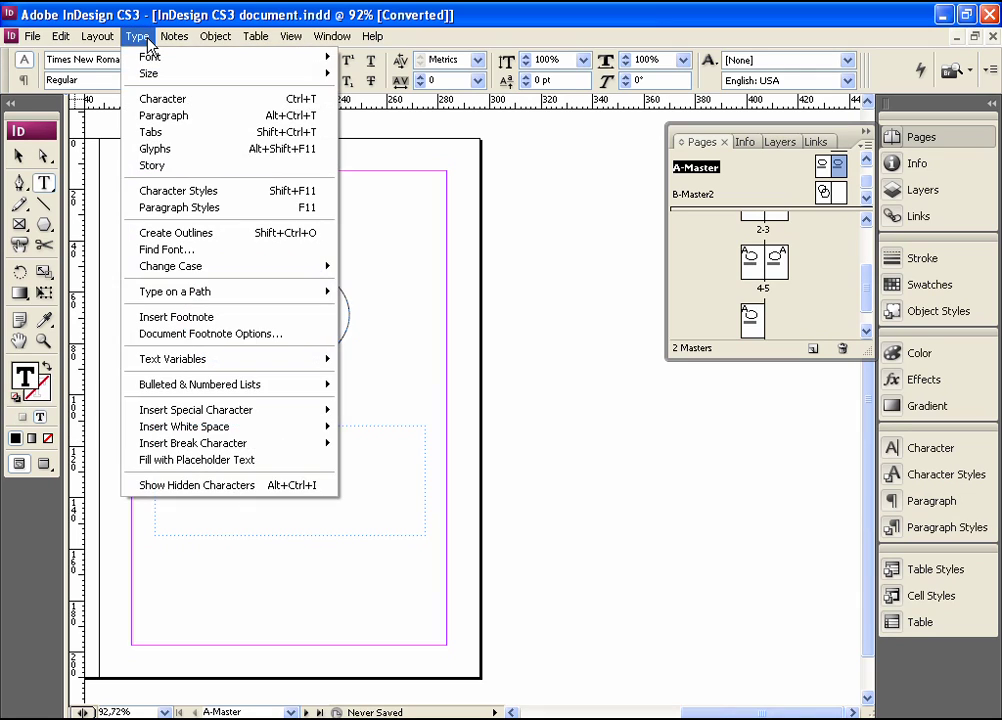
key(Down)
key(Down)
key(Down)
key(Down)
key(Down)
key(Down)
key(Down)
key(Down)
key(Down)
key(Down)
key(Down)
key(Down)
key(Down)
key(Down)
key(Down)
key(Down)
key(Down)
key(Down)
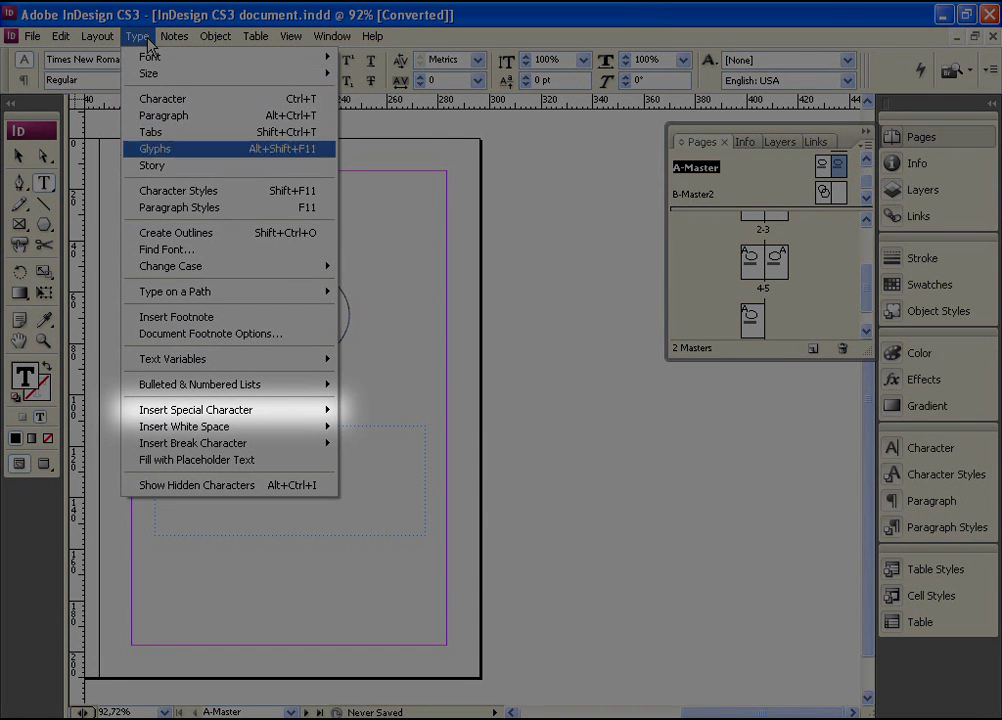
key(Right)
key(Down)
key(Right)
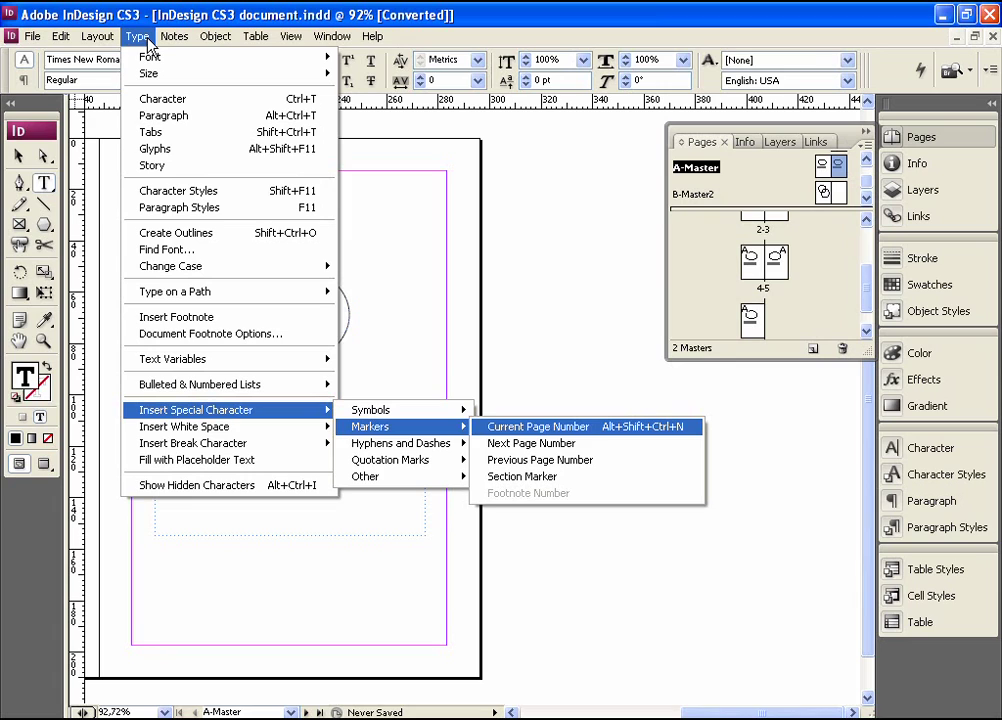
key(Return)
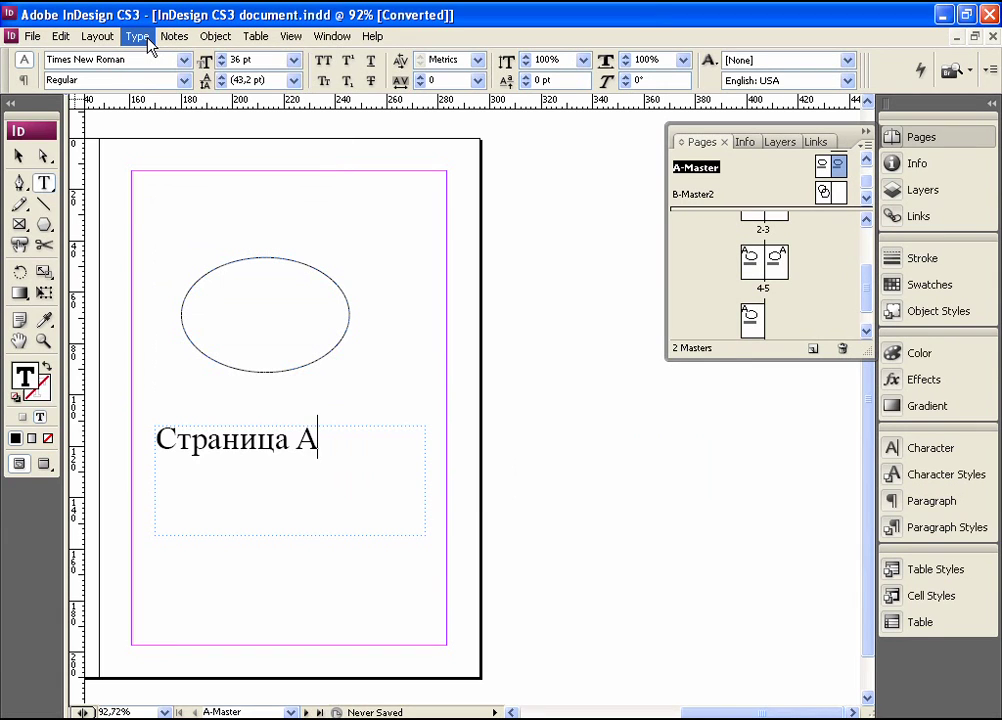
- Replace the text on the left A-Master page with a copy of the right page's text including its page number marker
drag(246, 206, 654, 384)
drag(711, 441, 508, 434)
key(ctrl+c)
drag(301, 452, 130, 438)
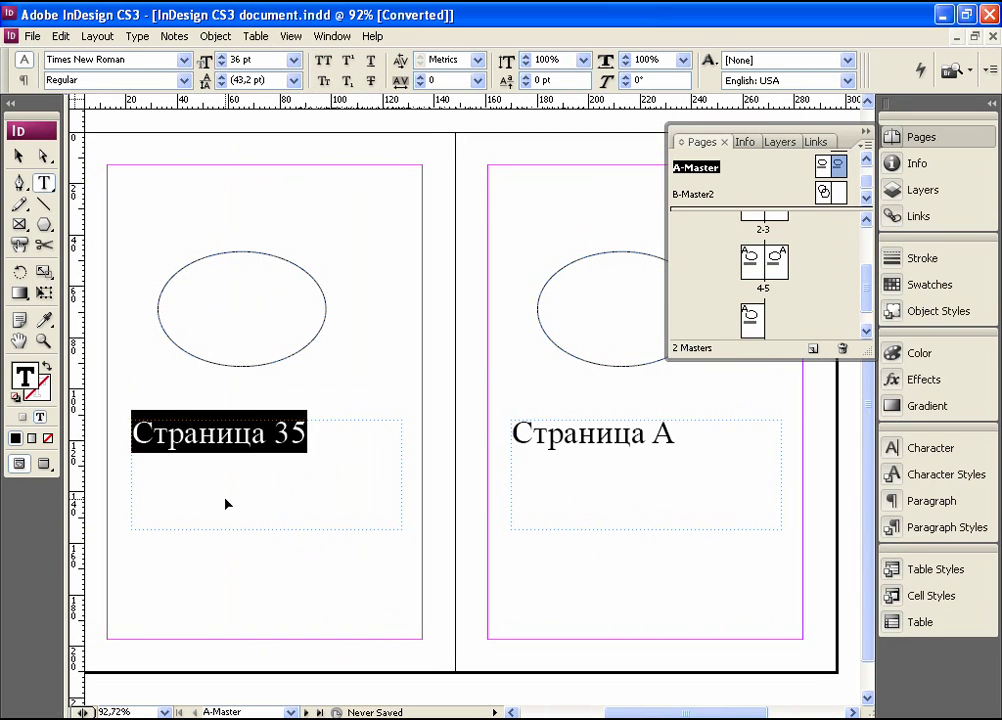
key(ctrl+v)
key(Escape)
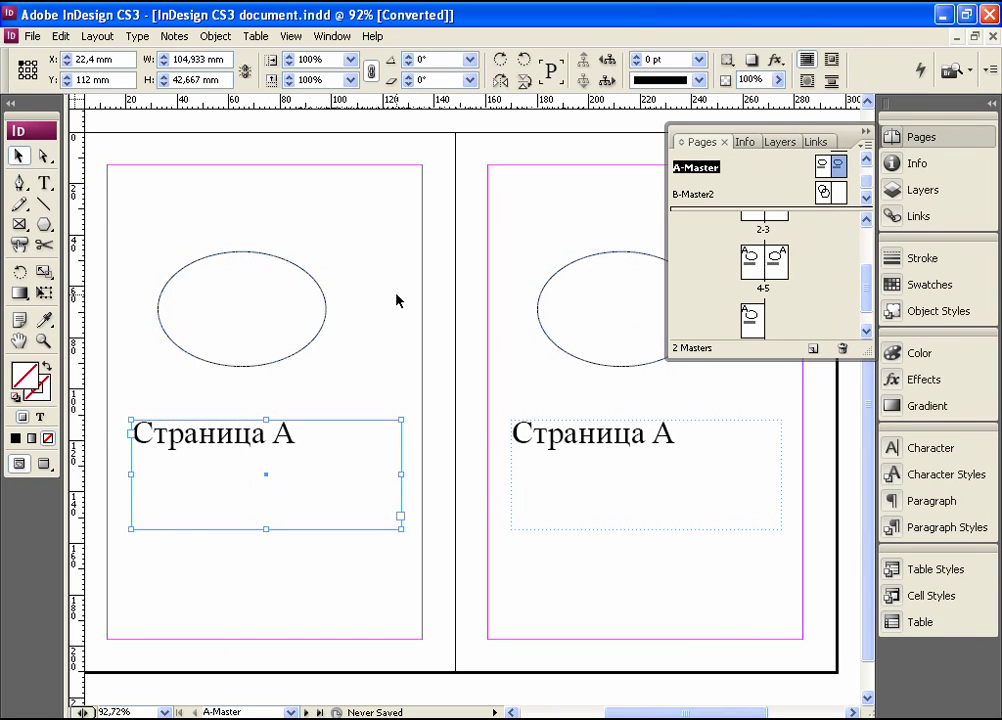
click(432, 295)
- Check the automatic page numbering on document pages 3, 4 and 5
double_click(781, 224)
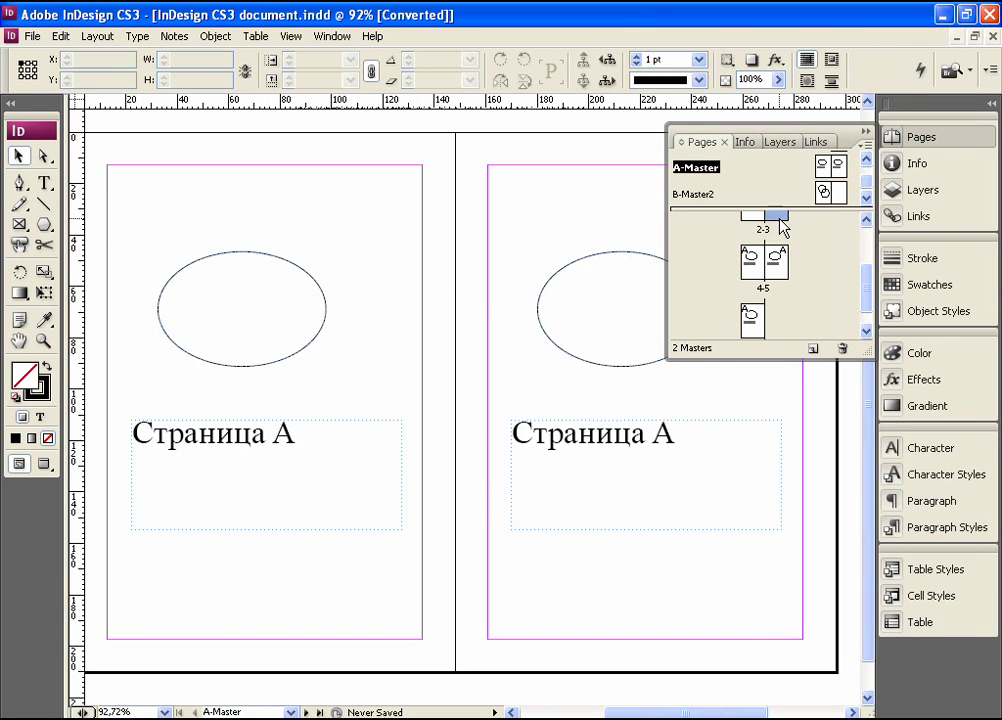
double_click(760, 292)
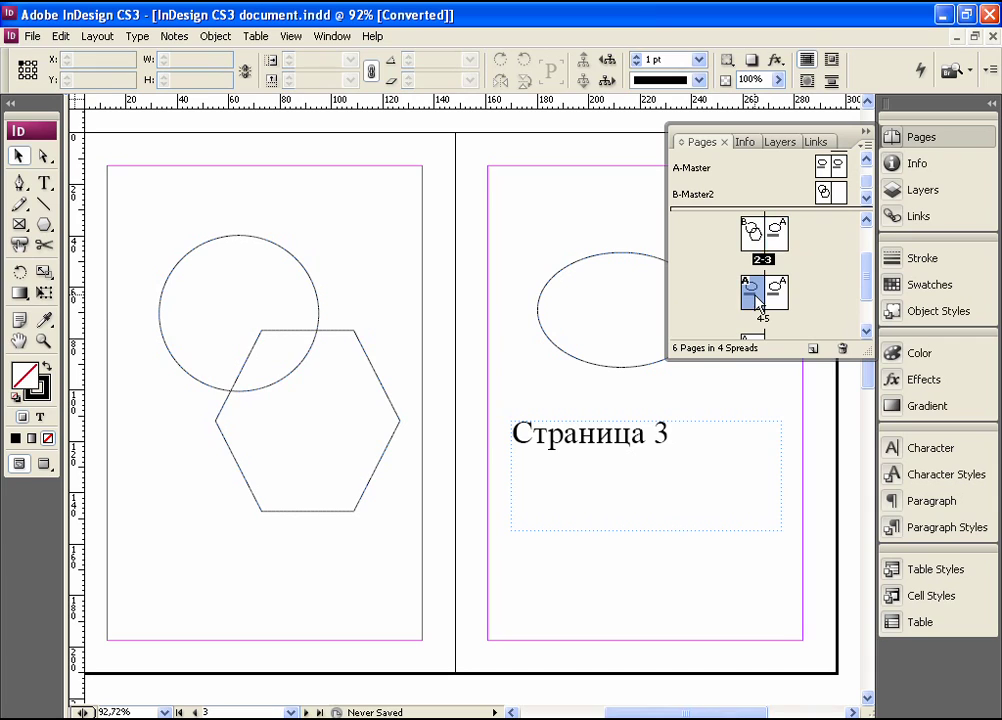
double_click(776, 293)
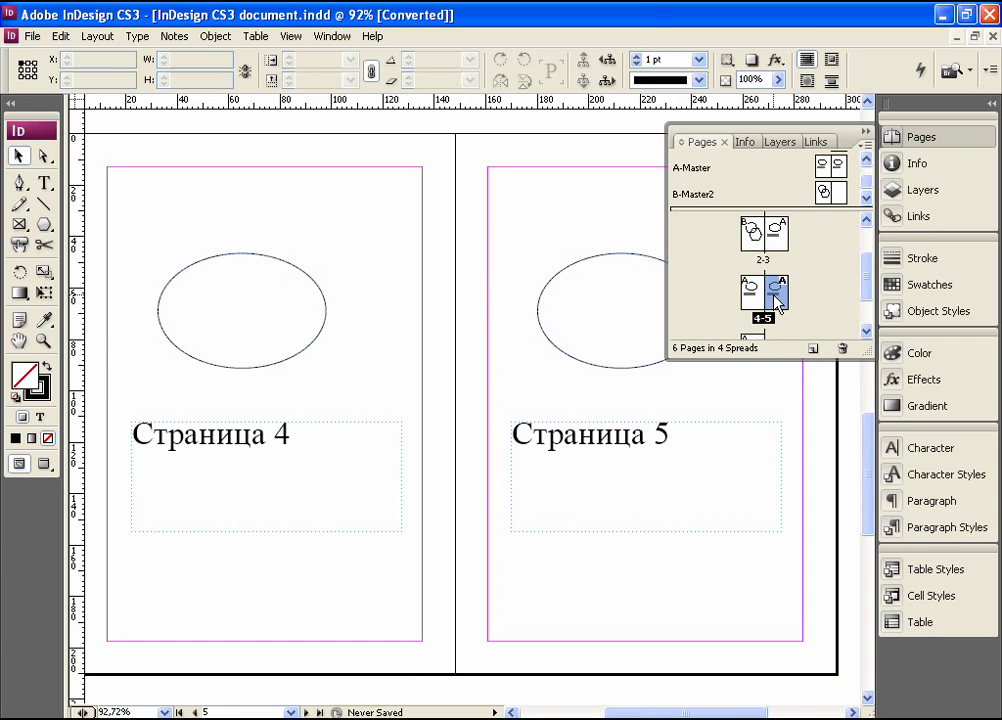